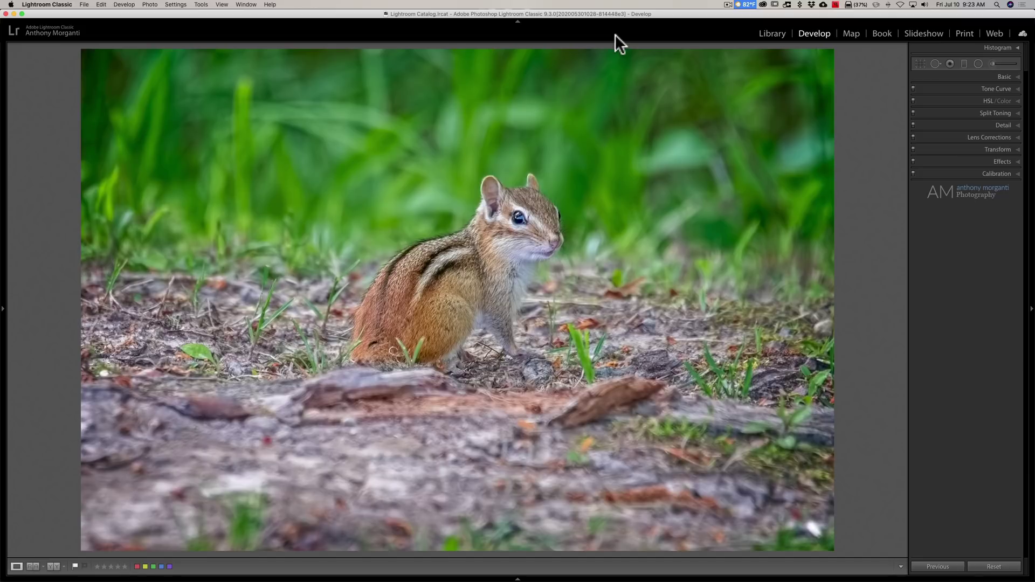
Step: Add a radial filter at +1.17 exposure, drawing its ellipse over the upper-left grass
click(976, 63)
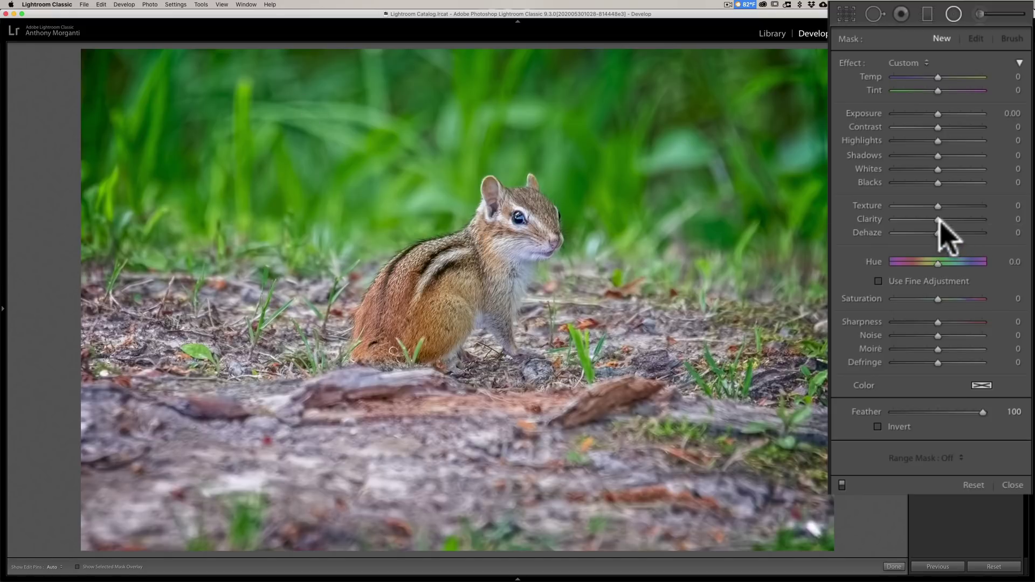
drag(938, 113, 948, 114)
drag(225, 148, 521, 256)
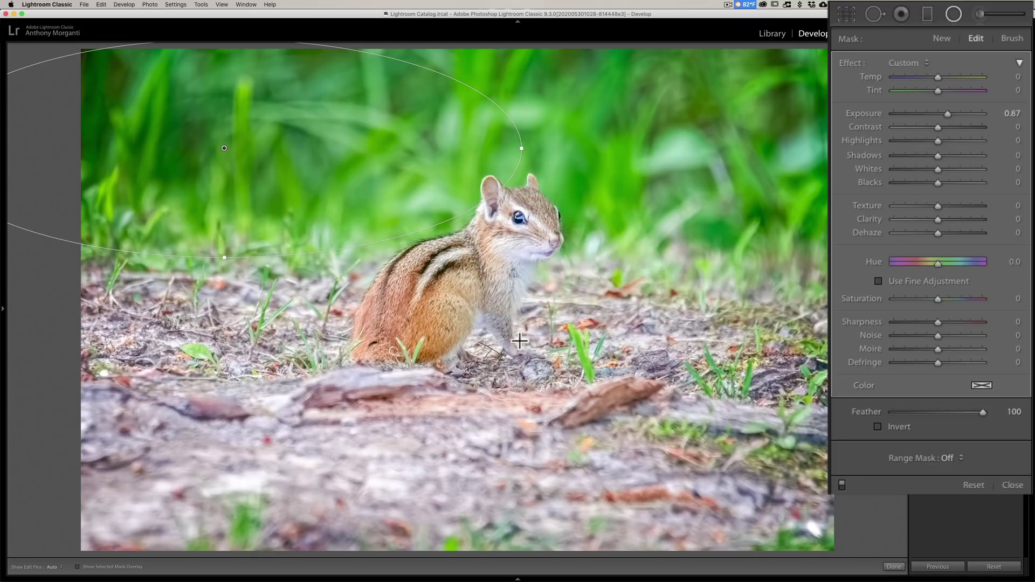
mouse_move(948, 115)
mouse_down()
mouse_move(962, 113)
mouse_move(951, 114)
mouse_up()
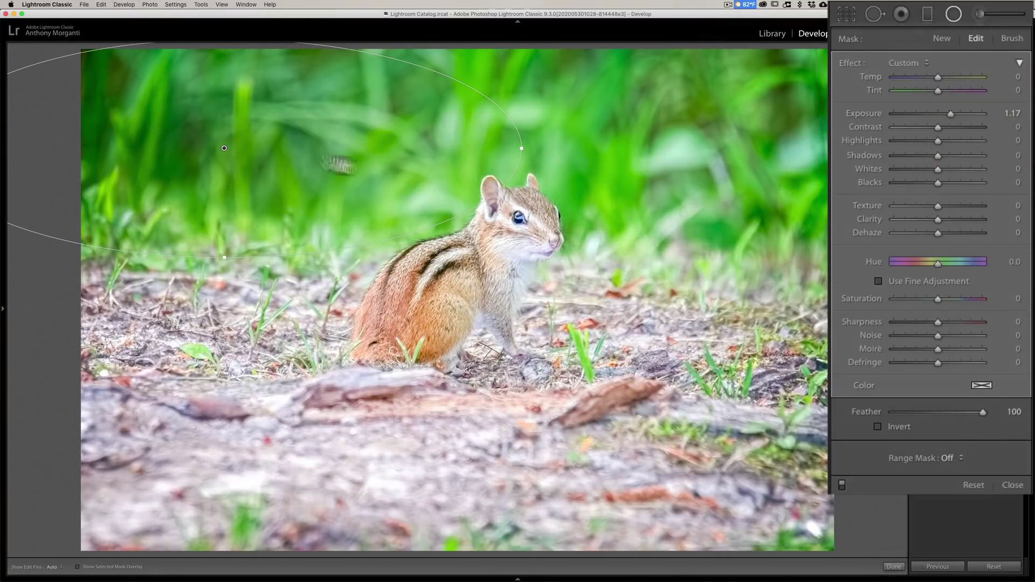
Step: Invert the radial filter and rotate its ellipse to cover the background grass
click(878, 427)
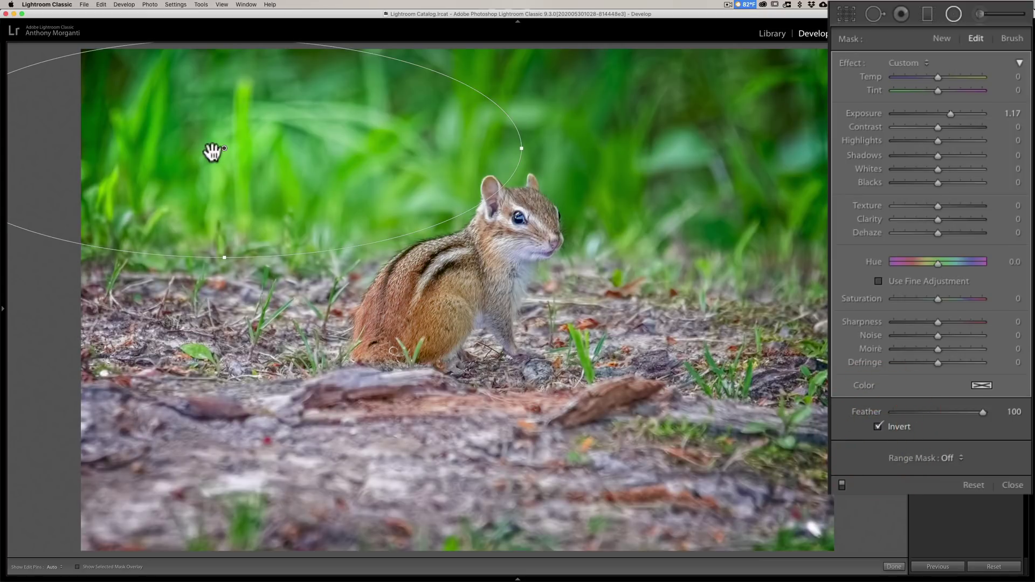
drag(537, 153, 584, 313)
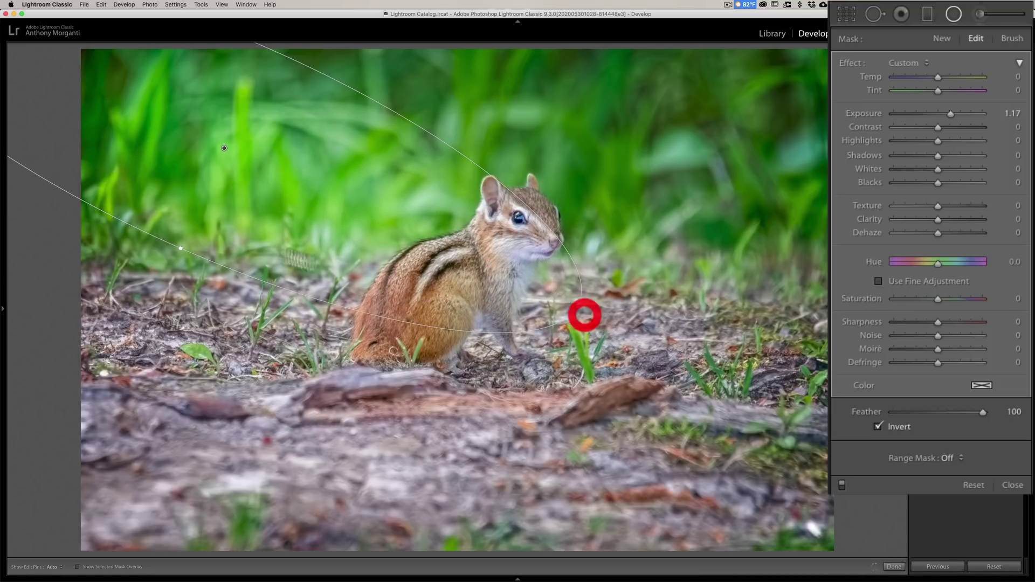
drag(180, 247, 166, 282)
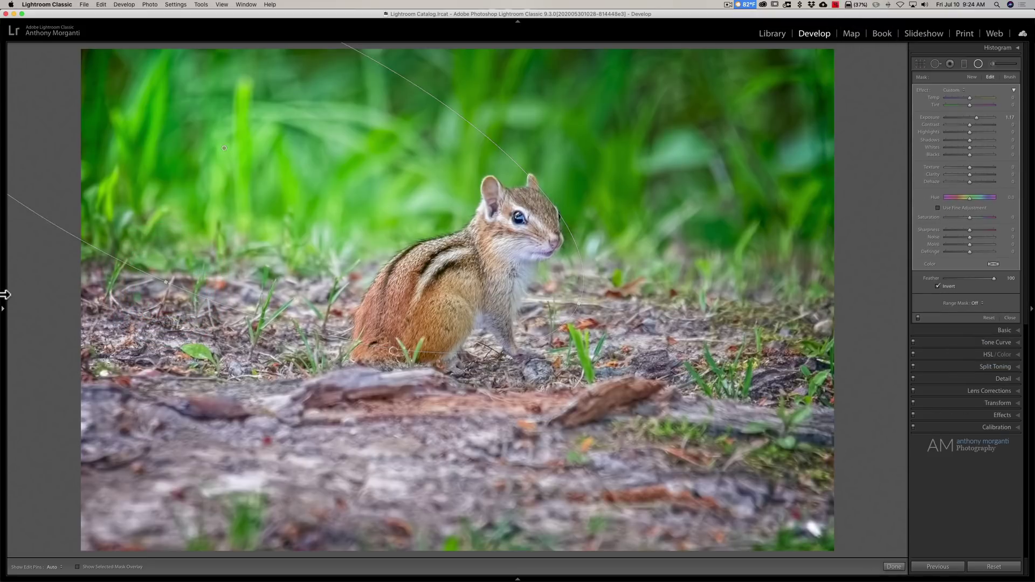
Step: Zoom out and Alt-drag the ellipse's upper-left edge outward to enlarge it around its pin
click(3, 319)
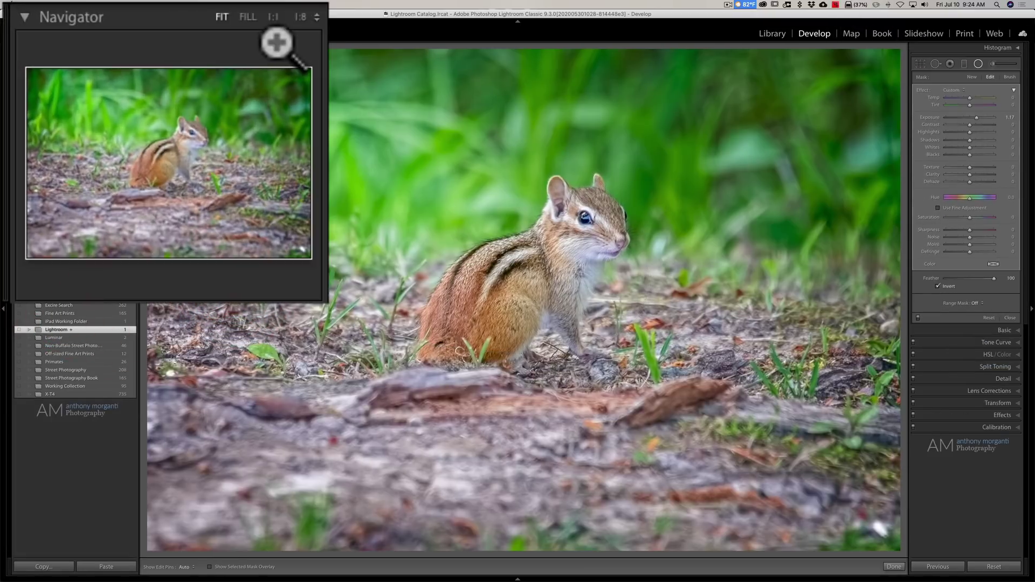
click(128, 48)
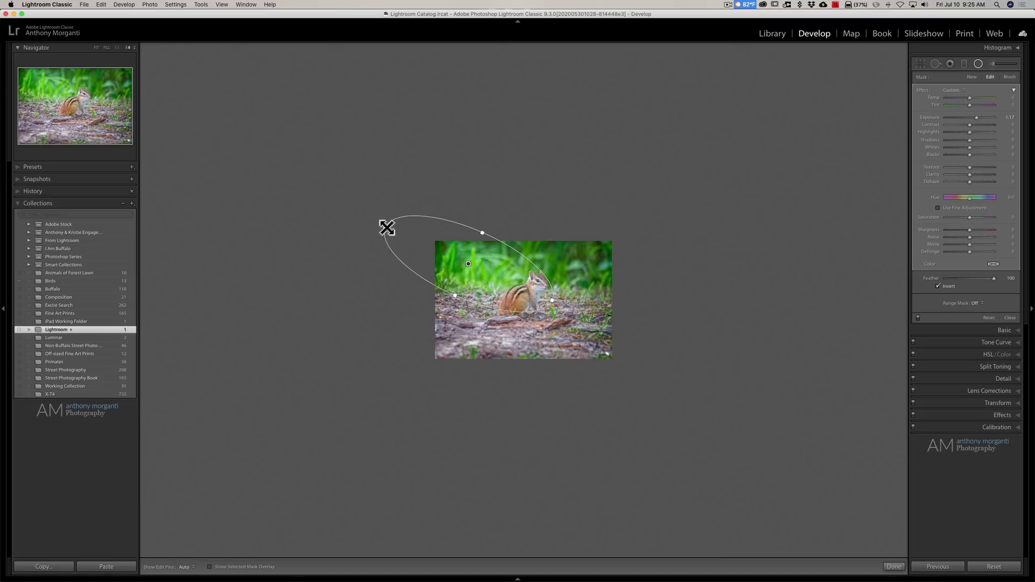
drag(385, 228, 382, 225)
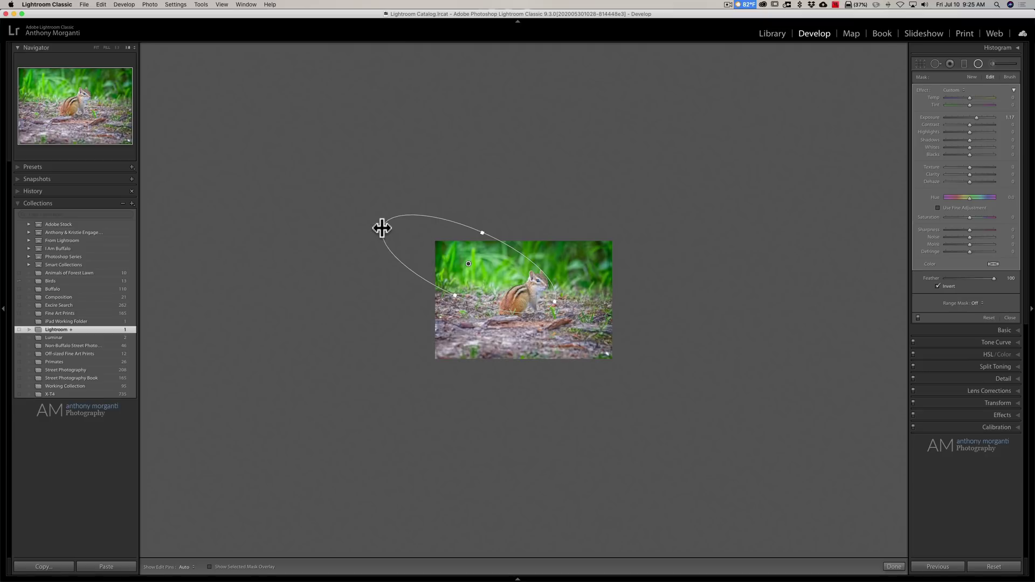
key(alt)
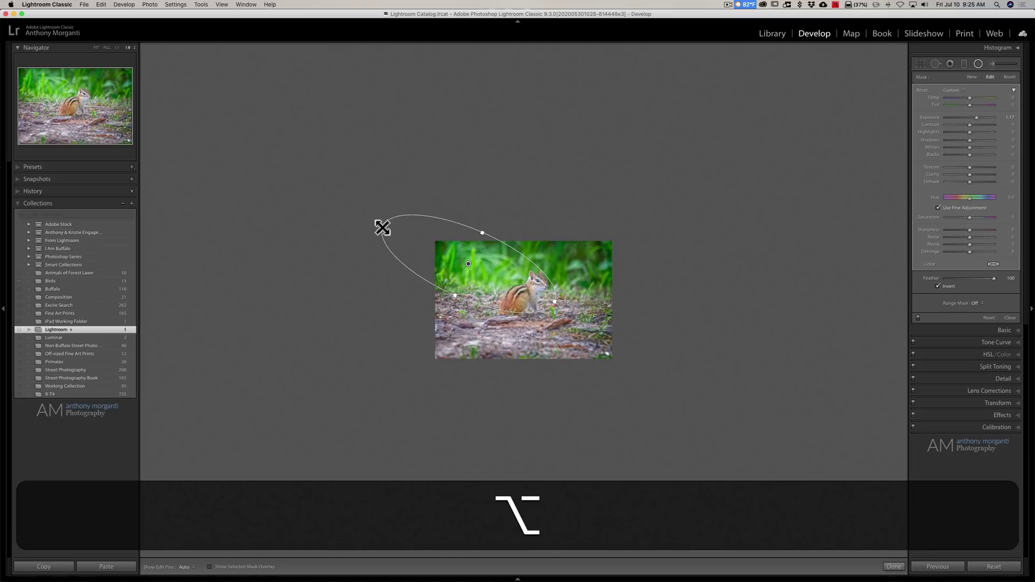
drag(382, 227, 327, 181)
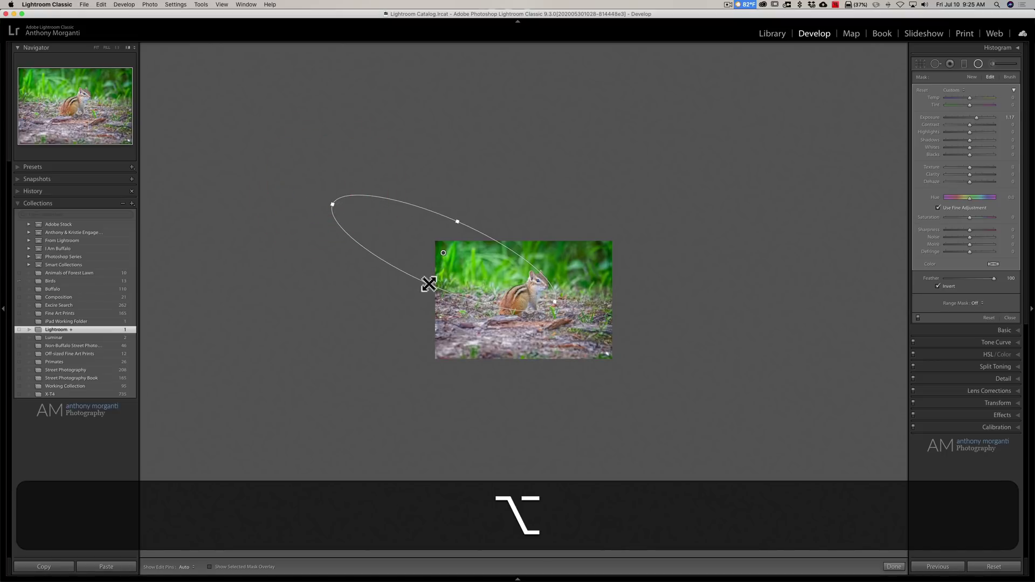
Step: Rotate the ellipse further, resize it symmetrically, and fit the photo back to the view
drag(430, 284, 423, 293)
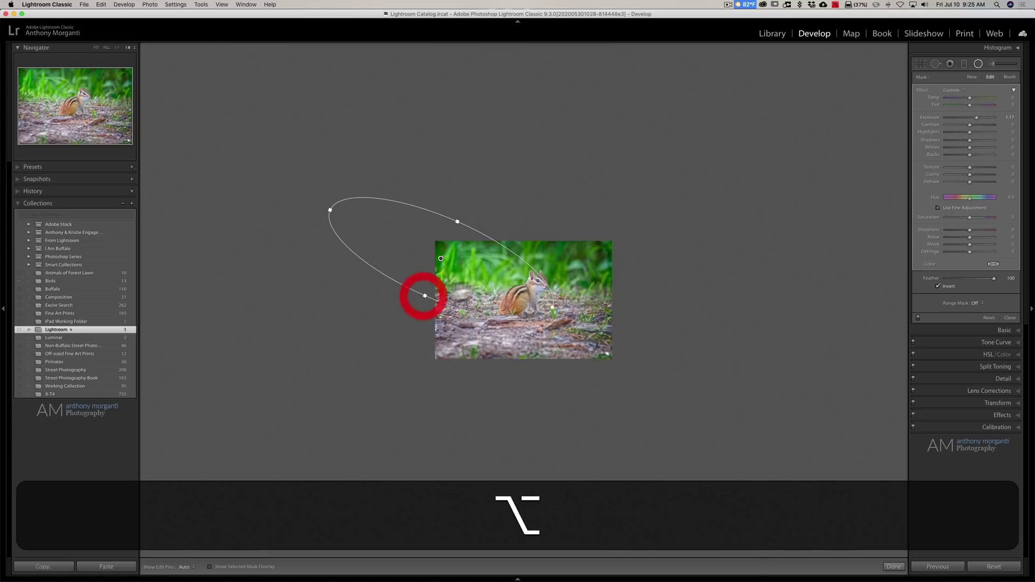
key(alt)
drag(552, 308, 559, 309)
alt+click(558, 309)
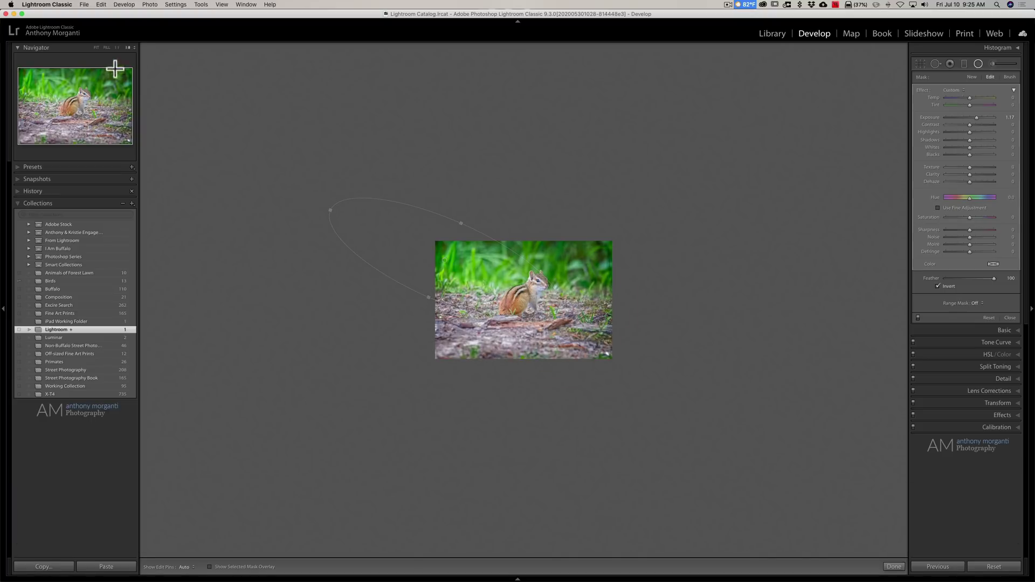
click(96, 47)
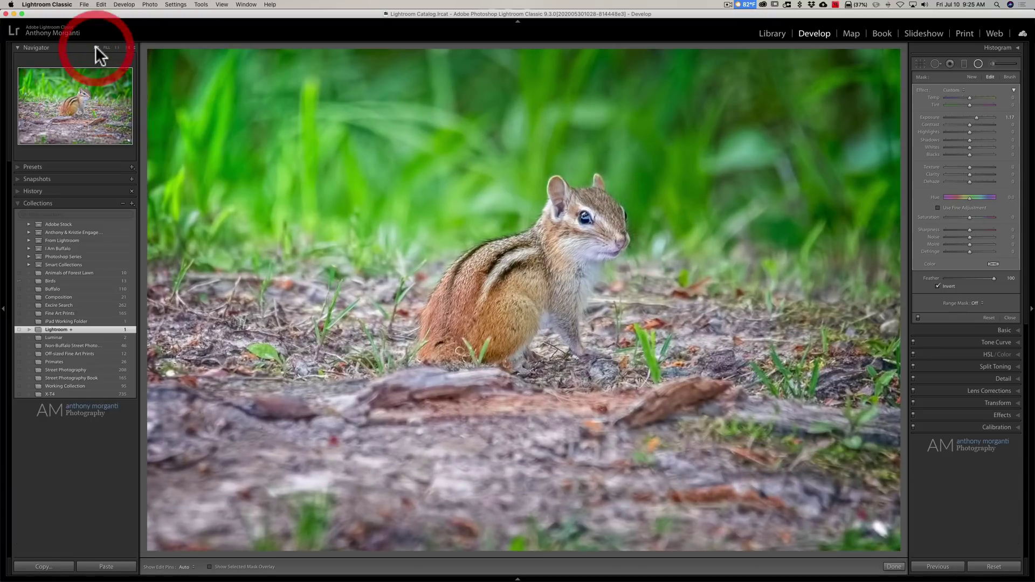
Step: Raise the background filter's exposure to 1.69 and shift its hue toward yellow, hiding the pins to review
click(6, 316)
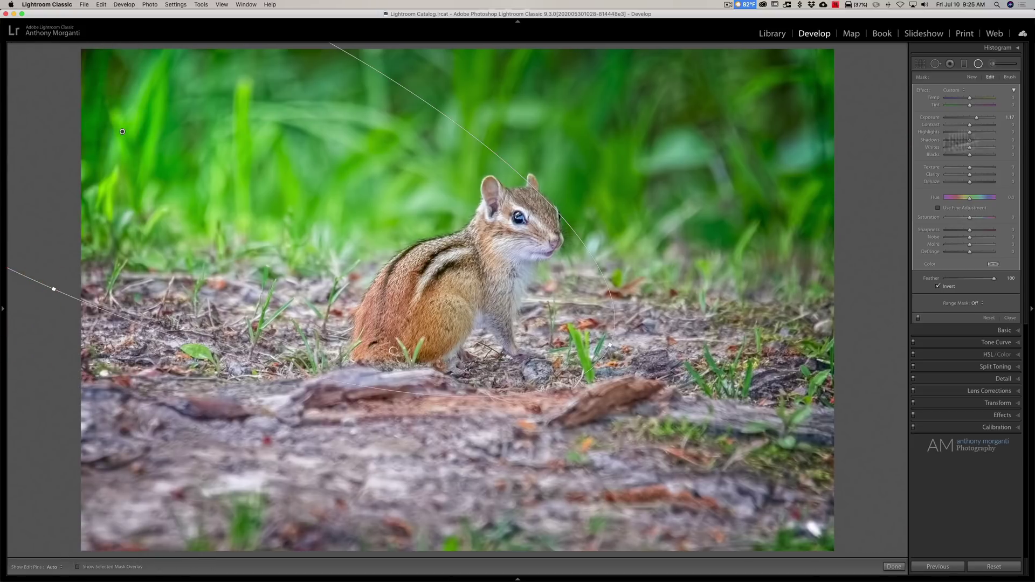
drag(949, 110, 953, 111)
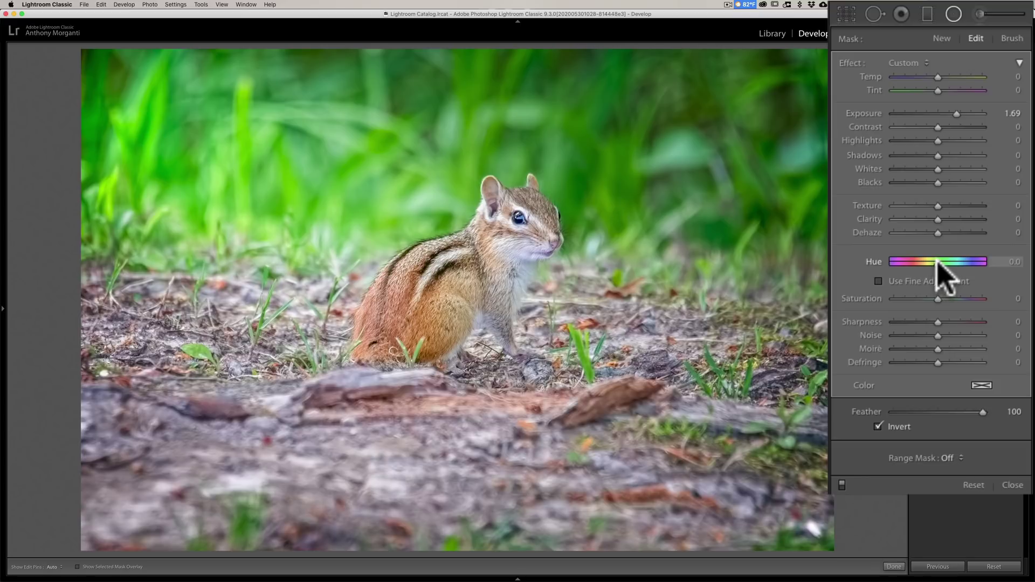
drag(938, 263, 929, 263)
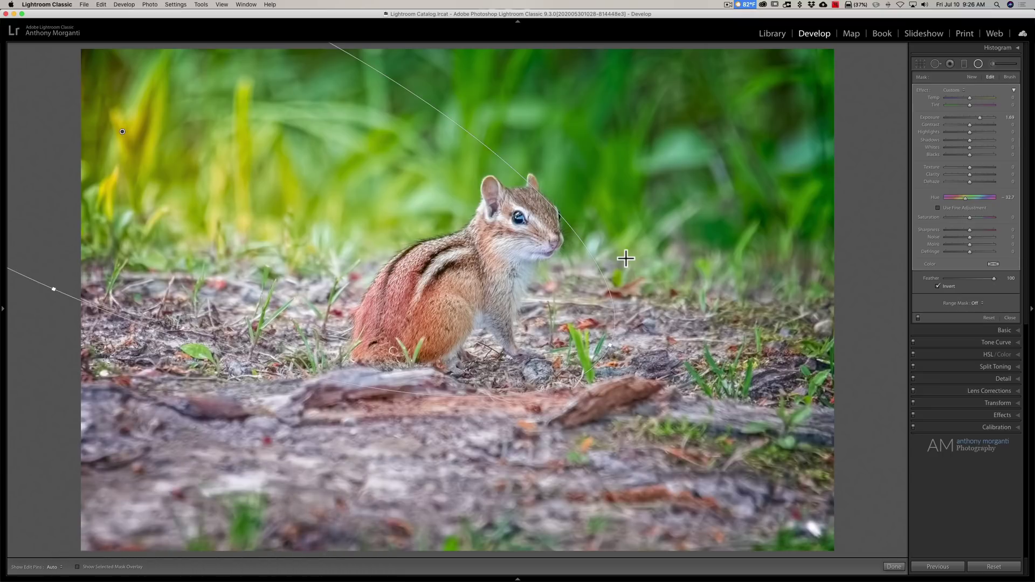
key(h)
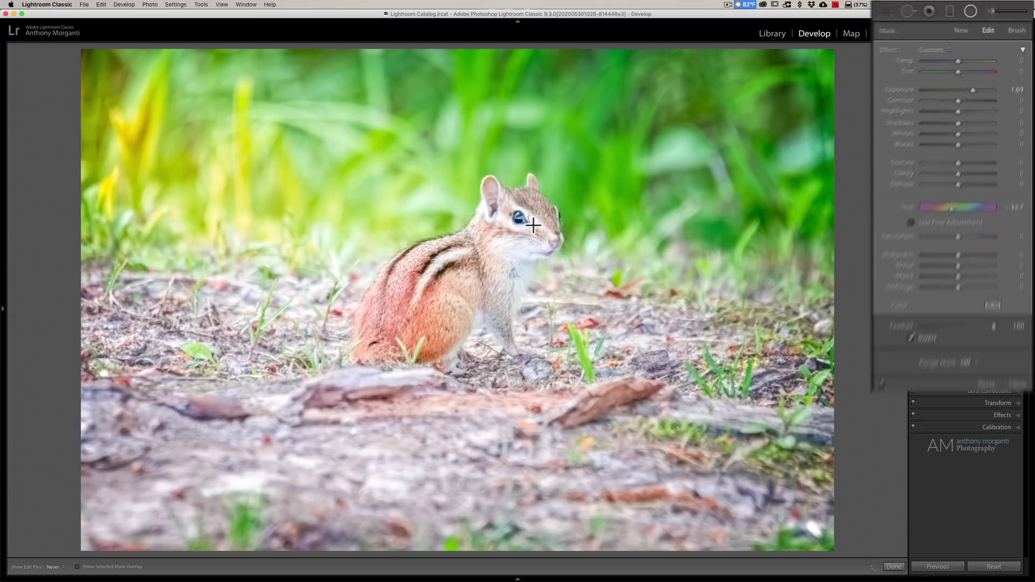
Step: Add a second radial filter on the chipmunk and rotate its ellipse to fit the head
click(585, 250)
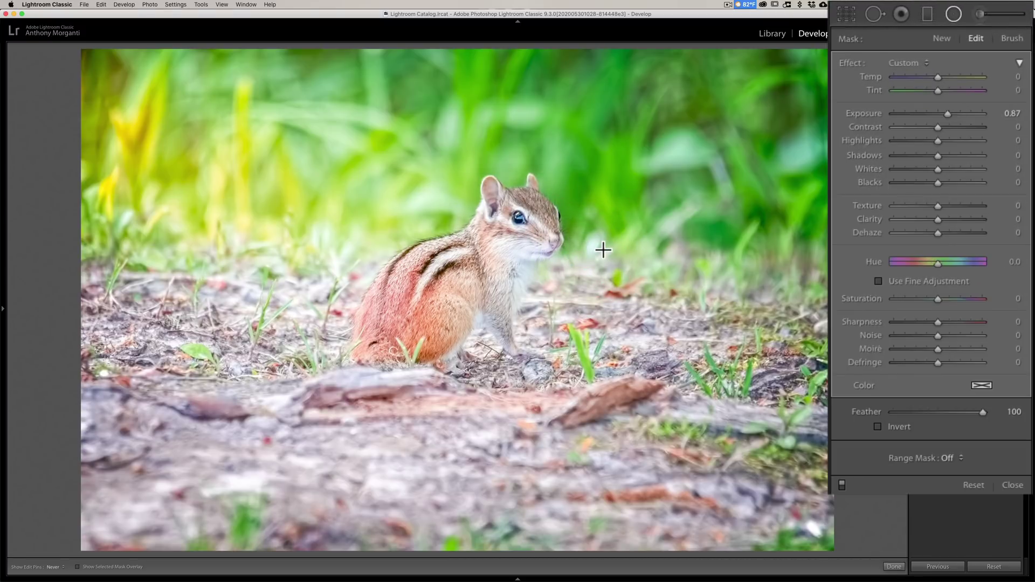
key(h)
click(877, 427)
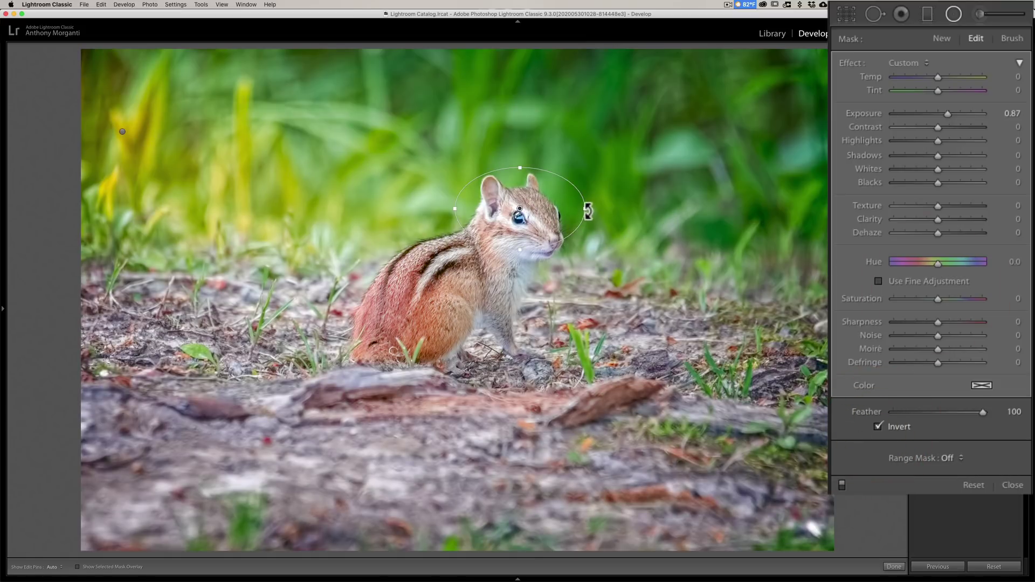
drag(590, 212, 559, 248)
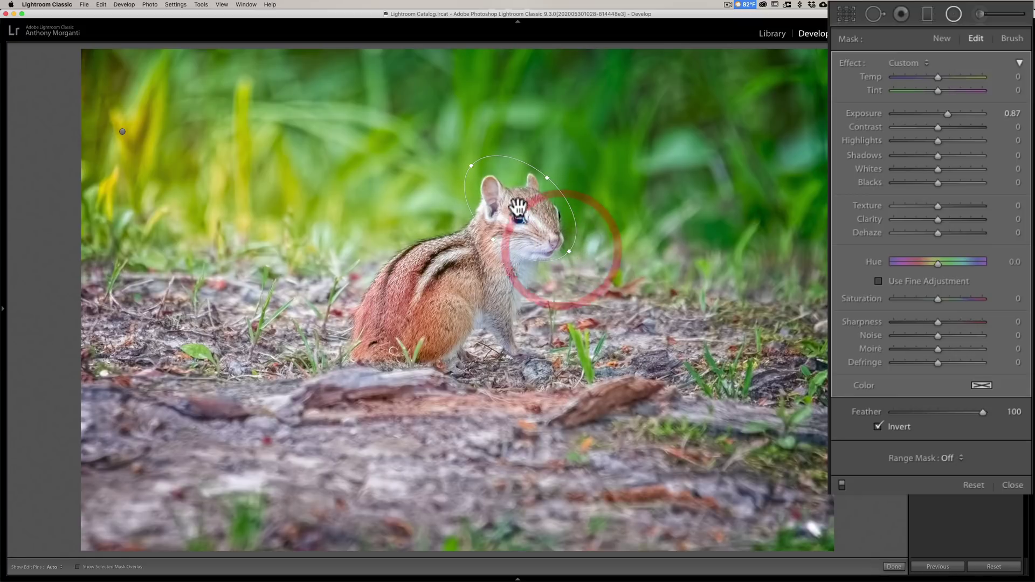
click(521, 221)
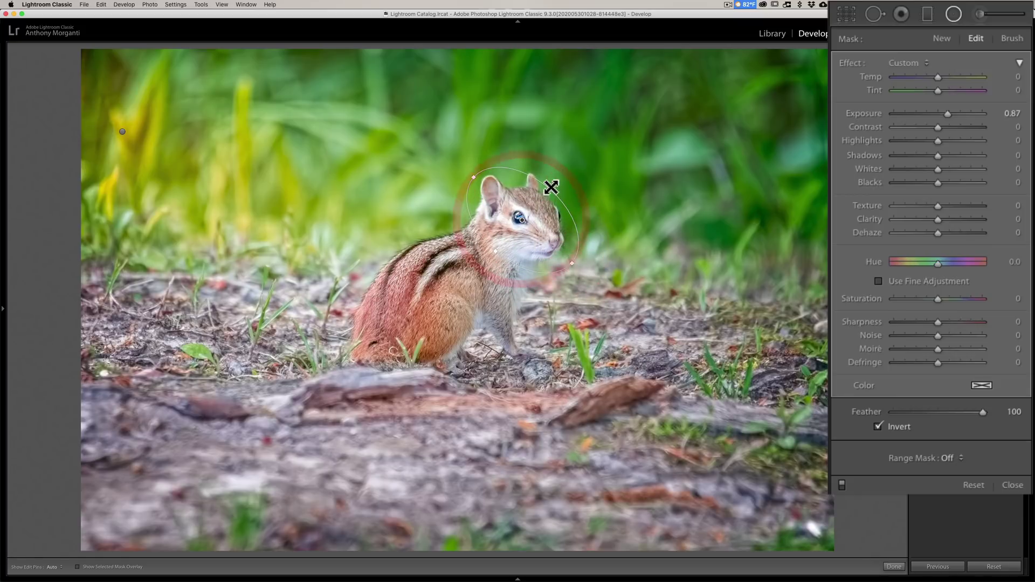
drag(550, 191, 560, 186)
click(496, 266)
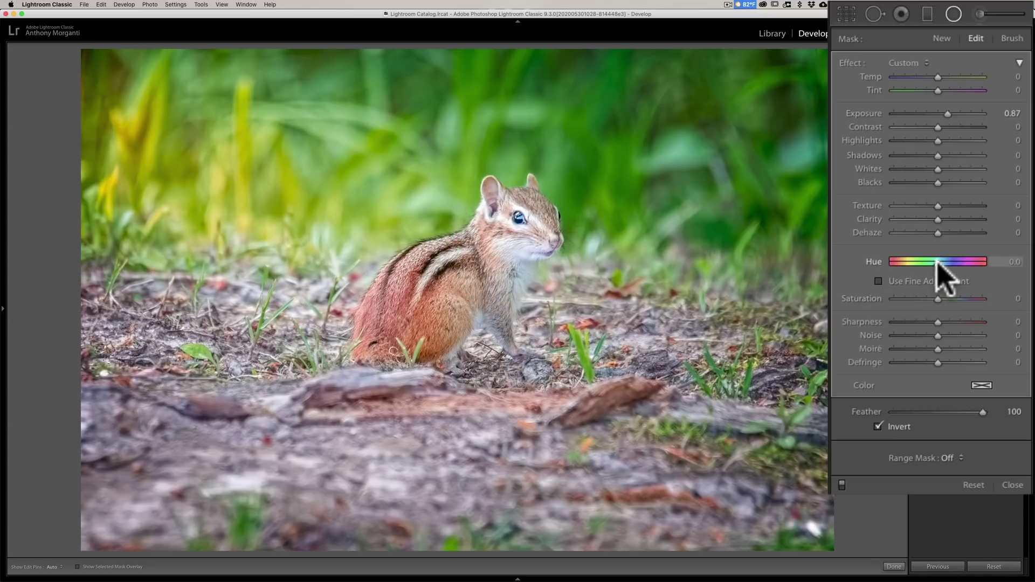
Step: Set the head filter's hue to −58.4 for a magenta tint and its exposure to 0.65
mouse_move(937, 261)
mouse_down()
mouse_move(911, 262)
mouse_move(921, 263)
mouse_up()
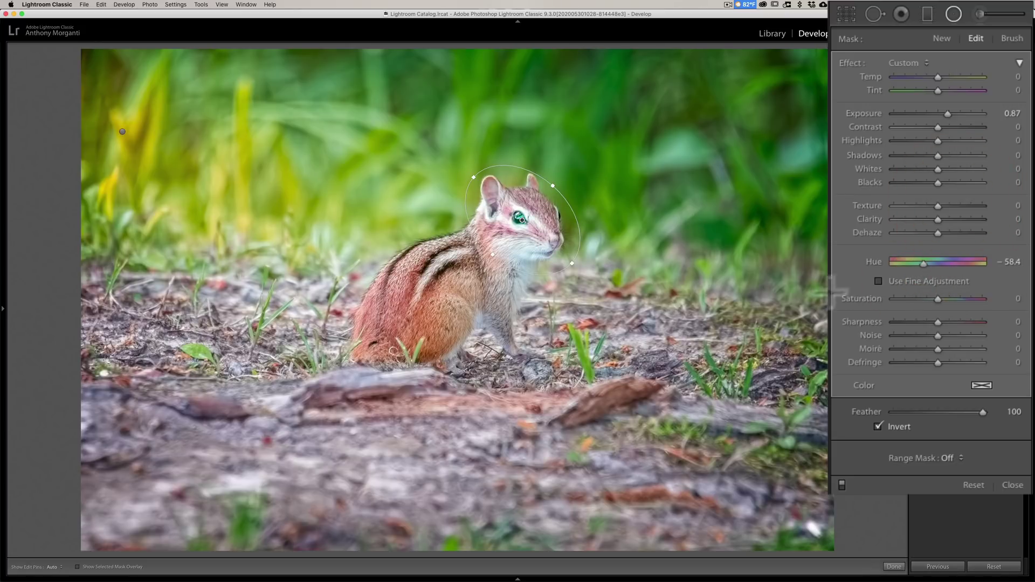
drag(944, 111, 945, 113)
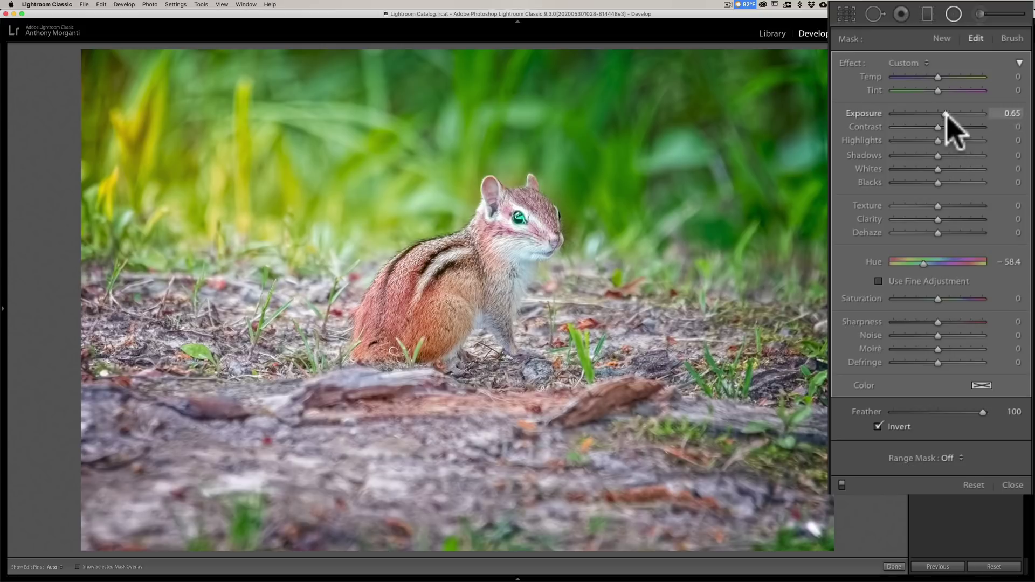
click(121, 131)
click(521, 219)
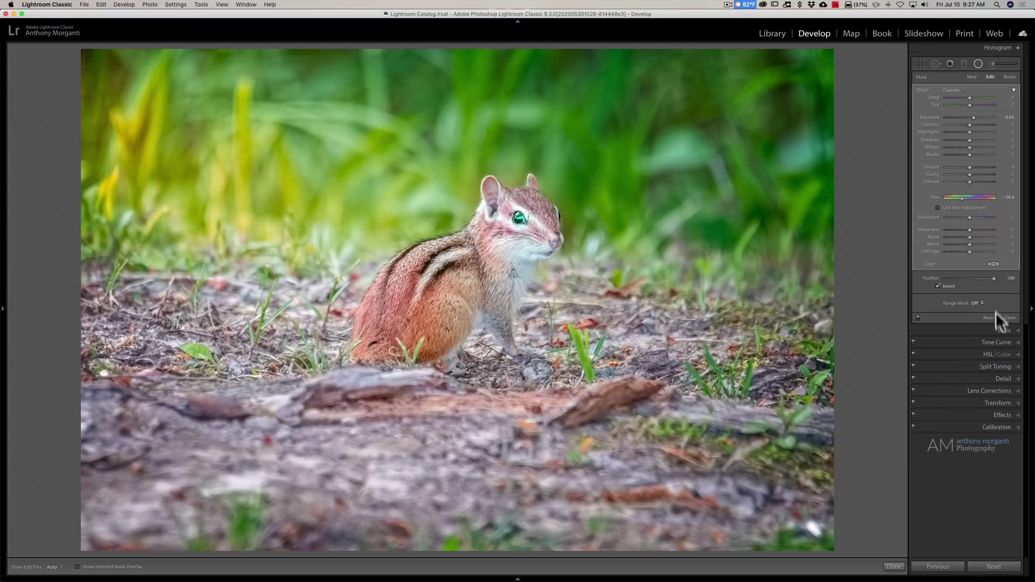
Step: Drag the global Basic exposure down to −0.80
click(1005, 331)
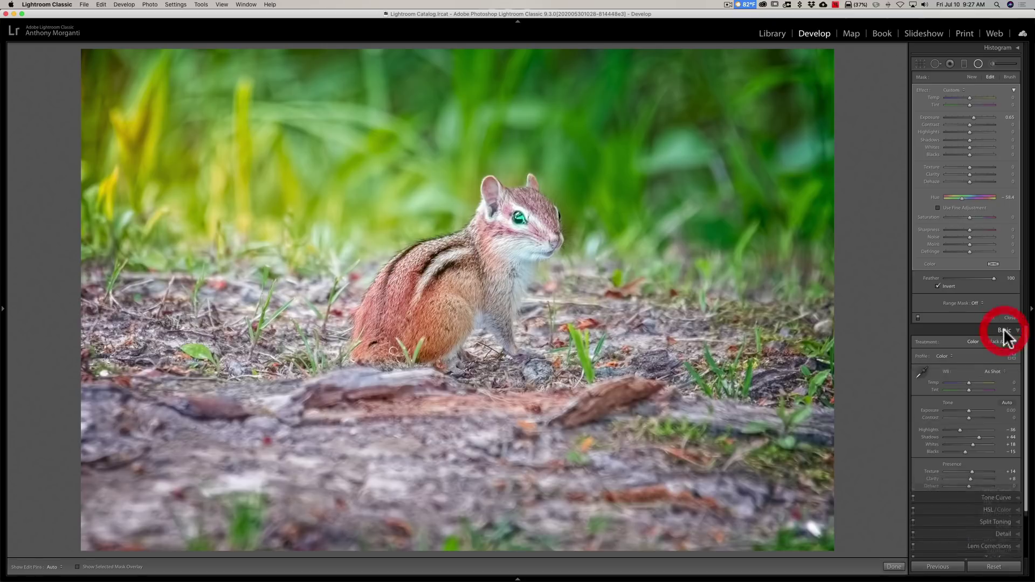
drag(899, 333, 890, 334)
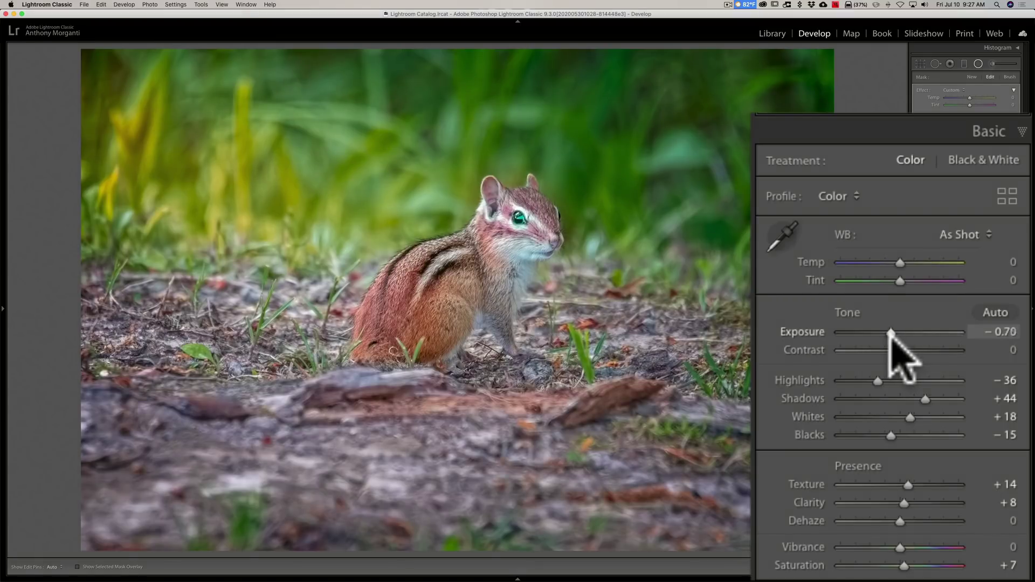
click(890, 333)
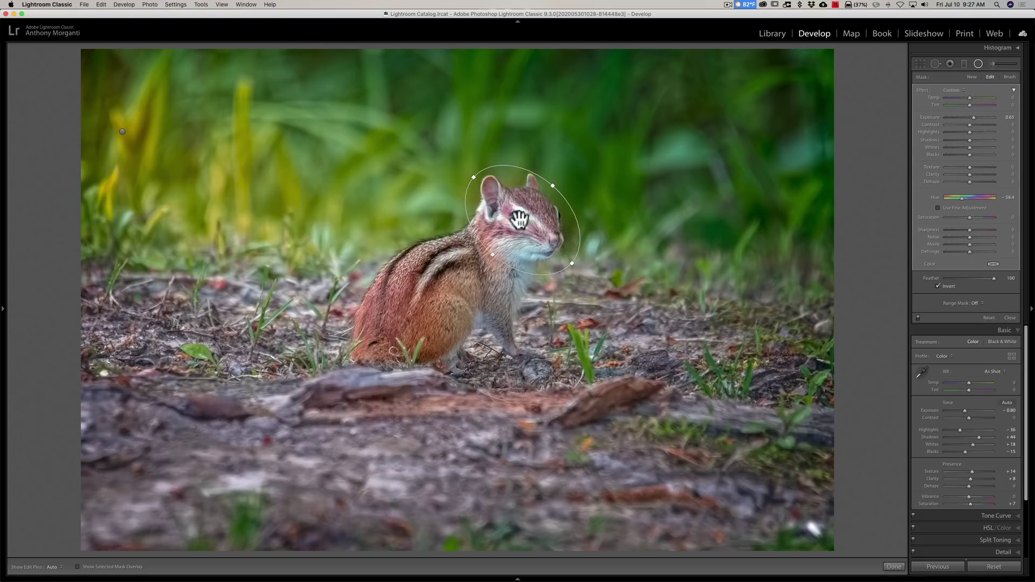
Step: Try a more purple hue and cooler, then warmer temperature and tint on the head filter
drag(962, 197, 963, 197)
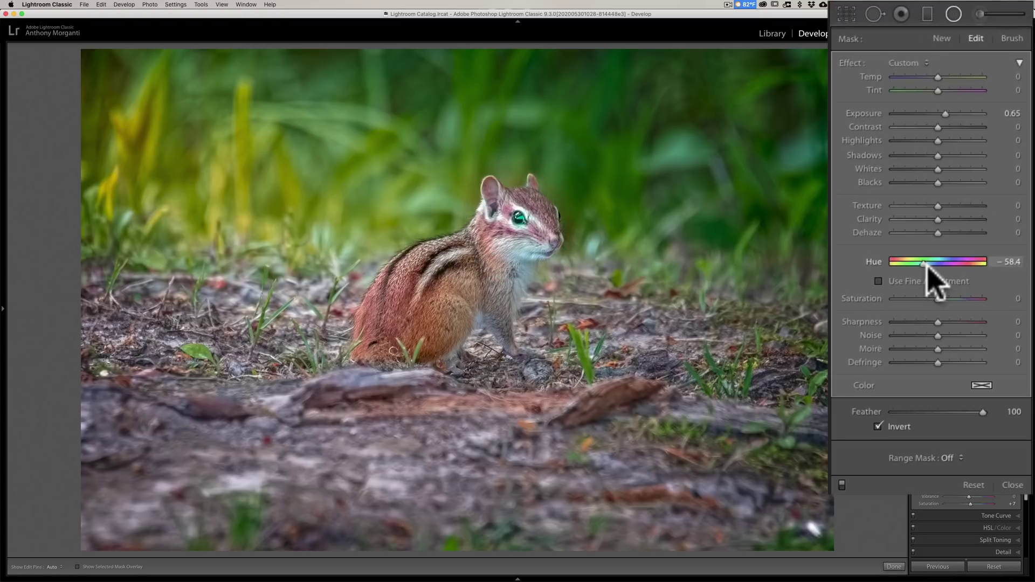
drag(922, 262, 900, 265)
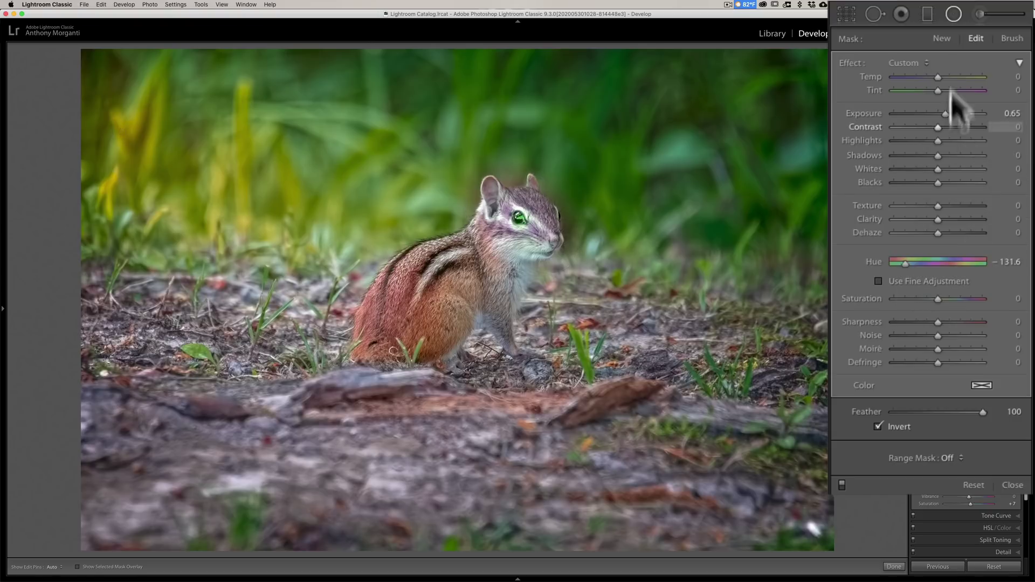
key(Down)
key(Down)
key(Down)
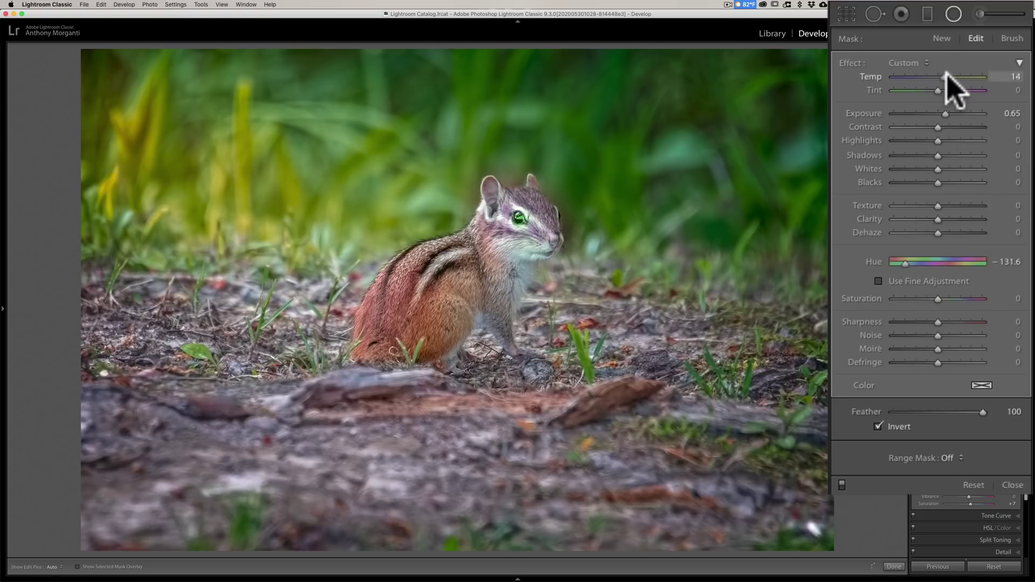
mouse_move(936, 76)
mouse_down()
mouse_move(973, 78)
mouse_move(926, 90)
mouse_up()
Step: Reset the head filter's temperature and tint to 0 and set its hue to −50.6
double_click(941, 77)
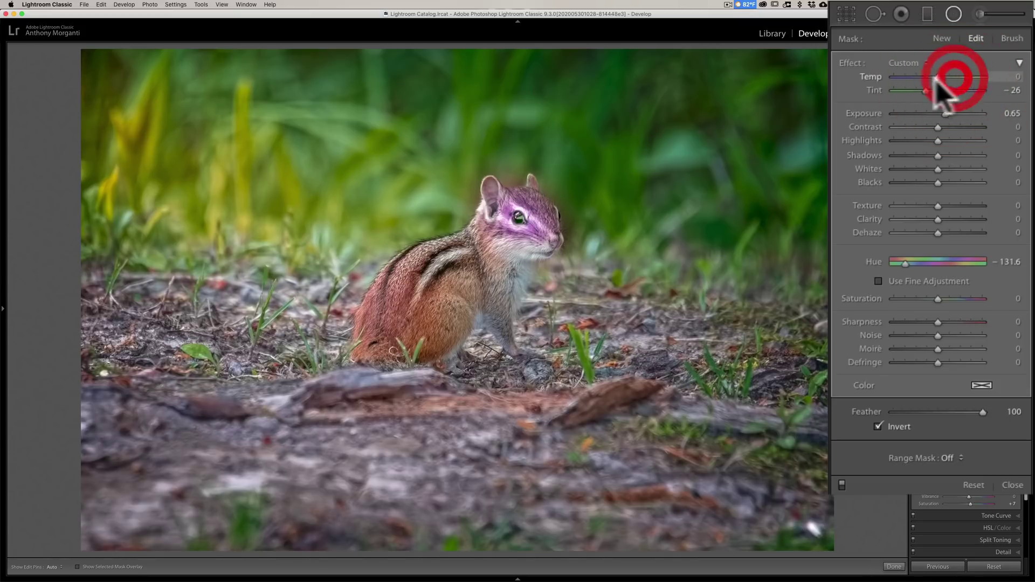
double_click(882, 90)
mouse_move(906, 262)
mouse_down()
mouse_move(956, 265)
mouse_move(903, 265)
mouse_move(925, 264)
mouse_up()
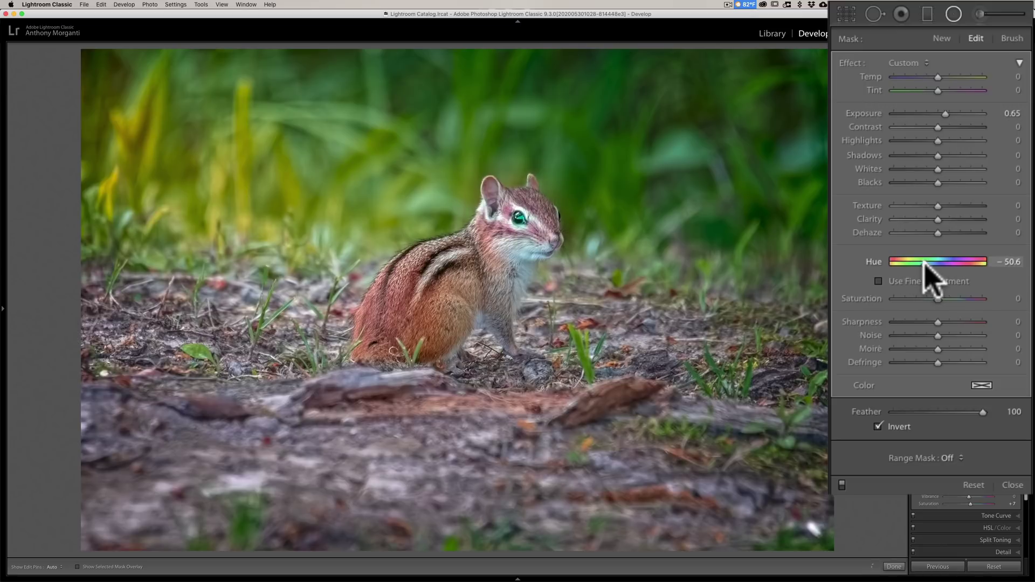
Step: Select the background grass filter and raise its exposure to 2.61
click(953, 13)
click(953, 13)
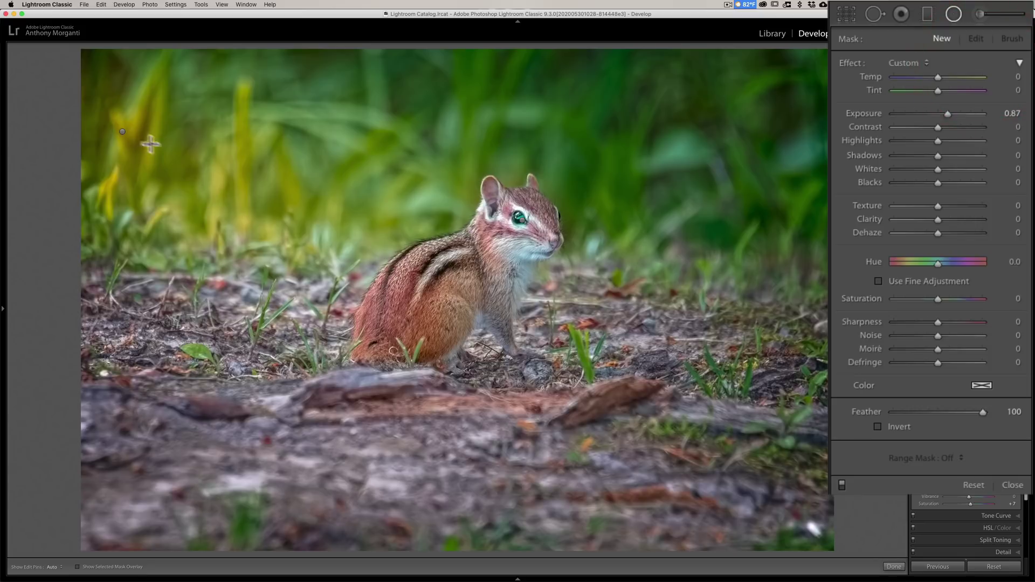
click(121, 131)
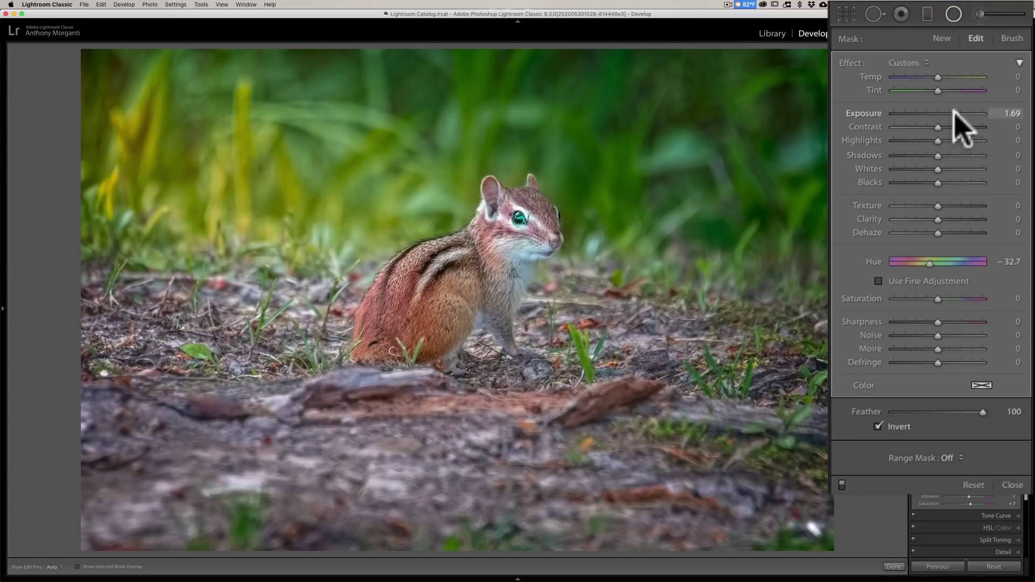
drag(959, 113, 969, 108)
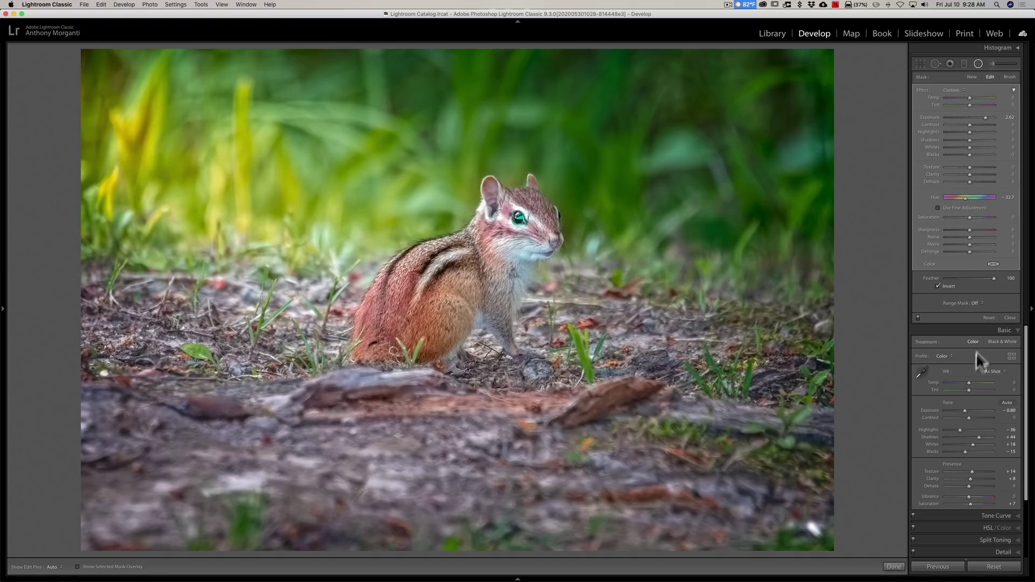
Step: Set global exposure to −0.95, then toggle the radial filters off and on to compare
drag(888, 331, 886, 330)
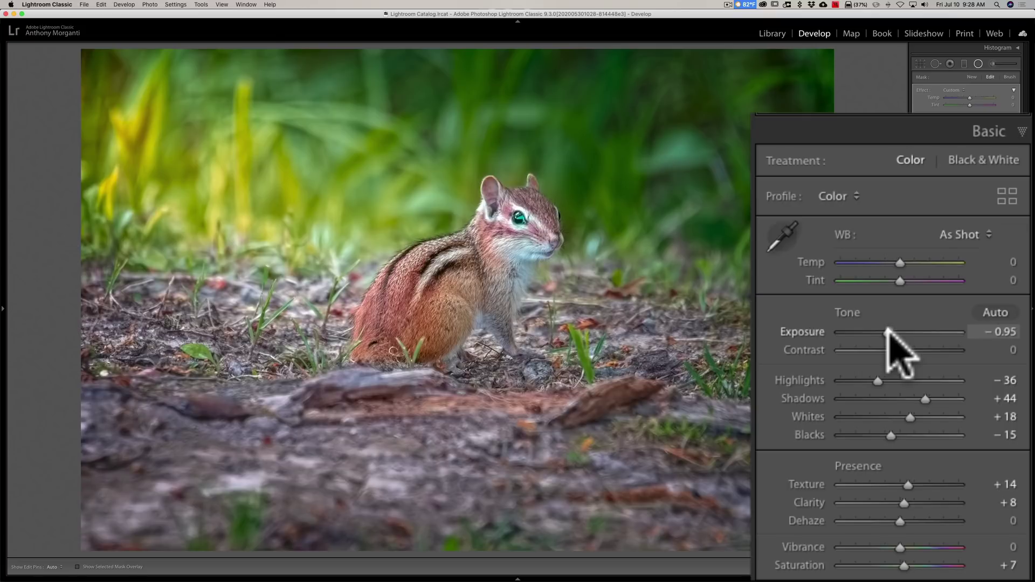
click(1004, 330)
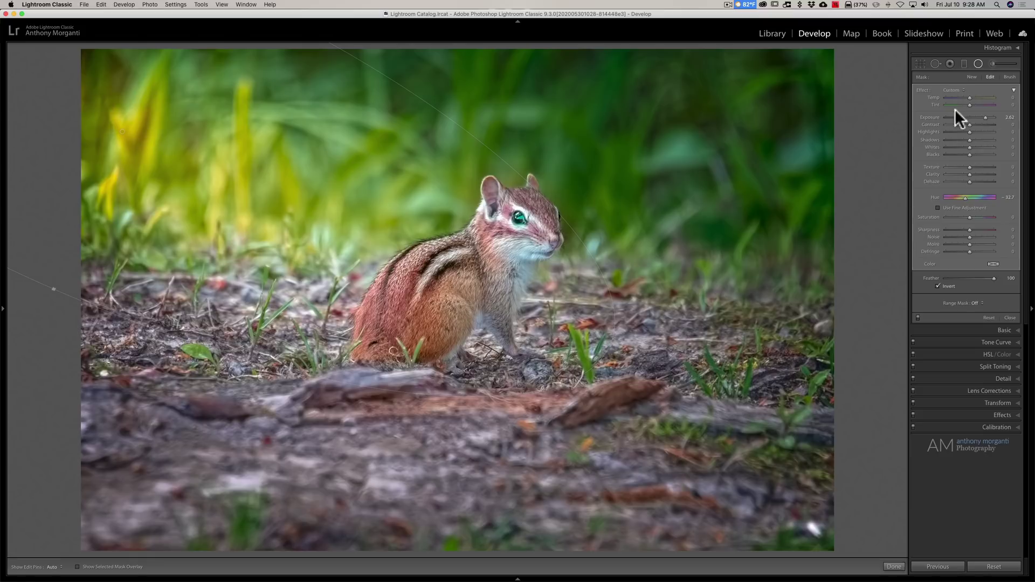
click(918, 318)
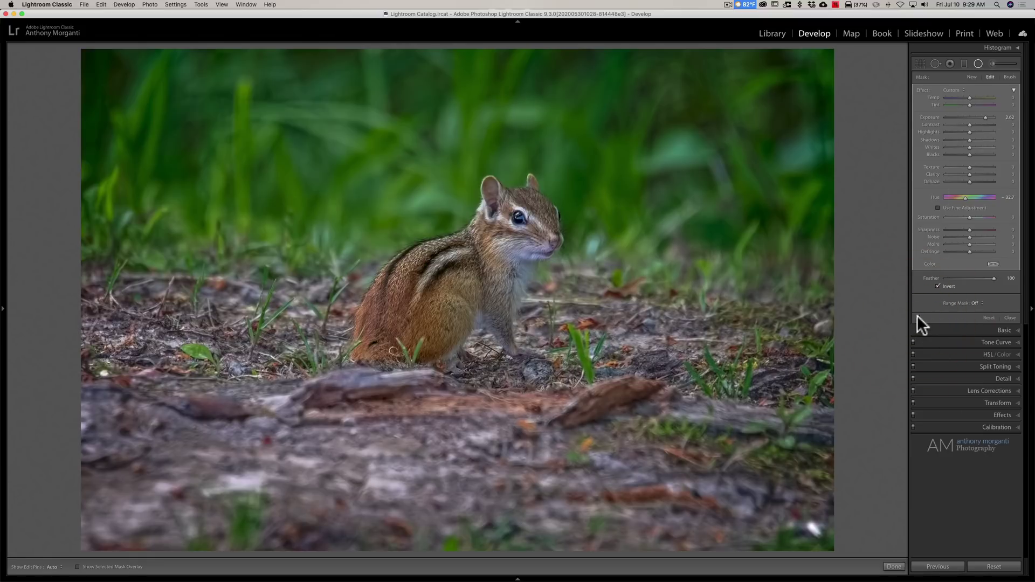
click(918, 318)
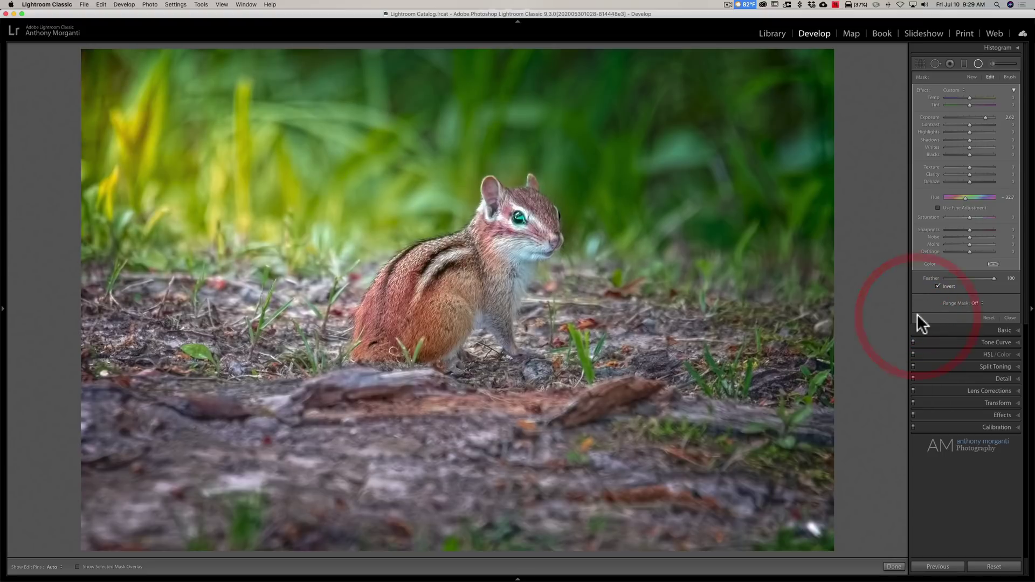